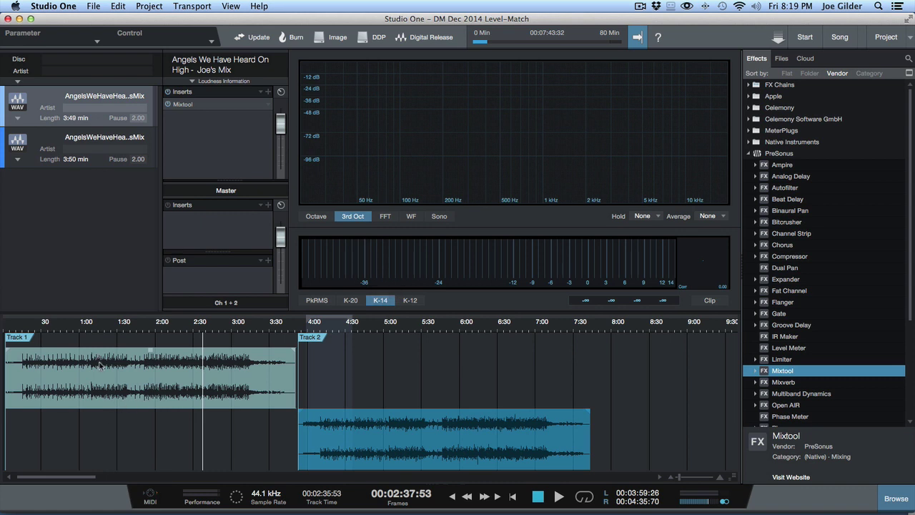
Select each of the two tracks in turn to compare their insert racks, and inspect the second track's Mixtool parameters
click(434, 429)
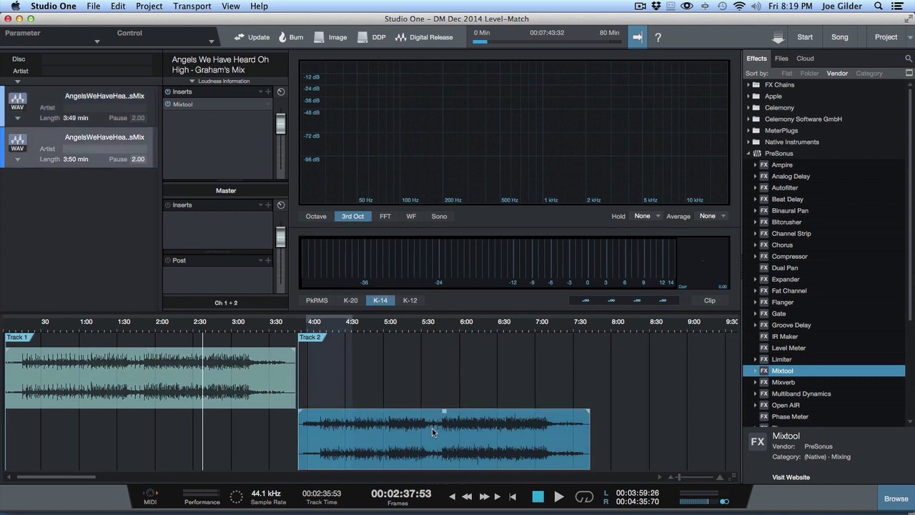
click(277, 390)
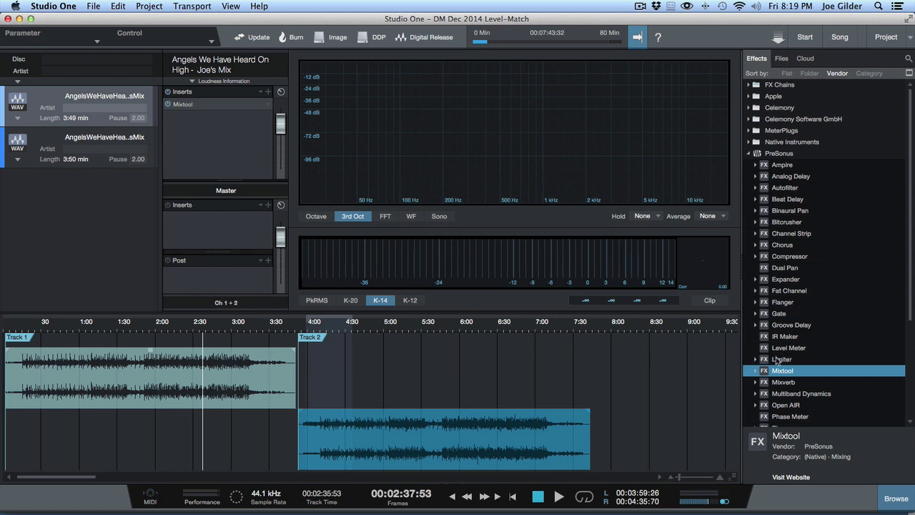
click(69, 164)
click(48, 120)
click(73, 162)
click(198, 105)
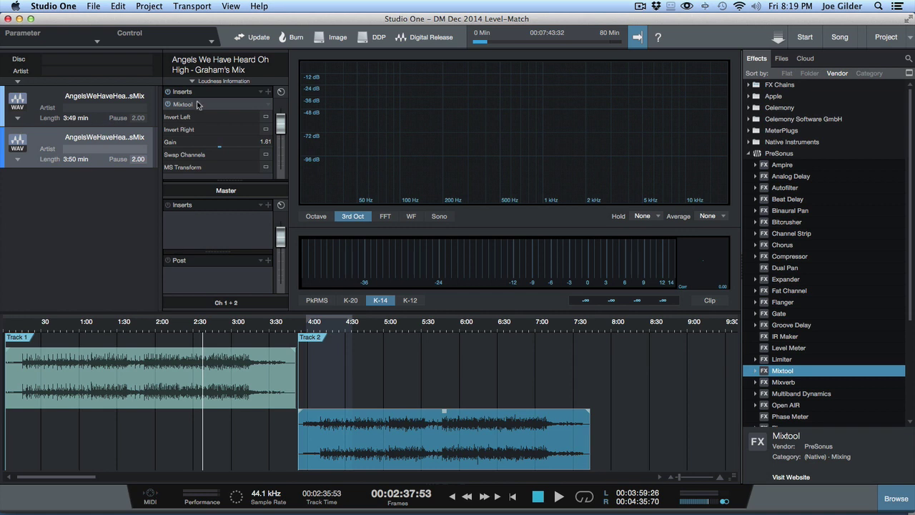
click(199, 105)
click(40, 122)
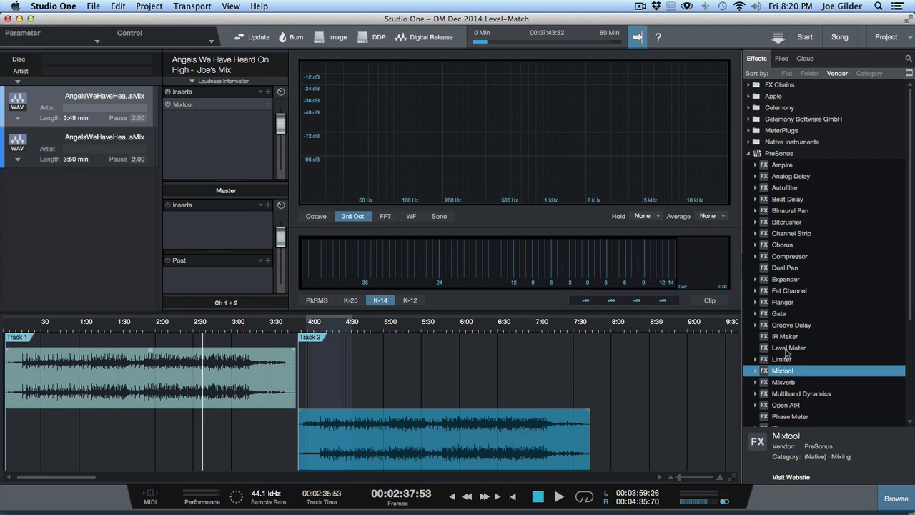
Add the Limiter to the Master inserts with its default settings and close its window
drag(782, 359, 172, 241)
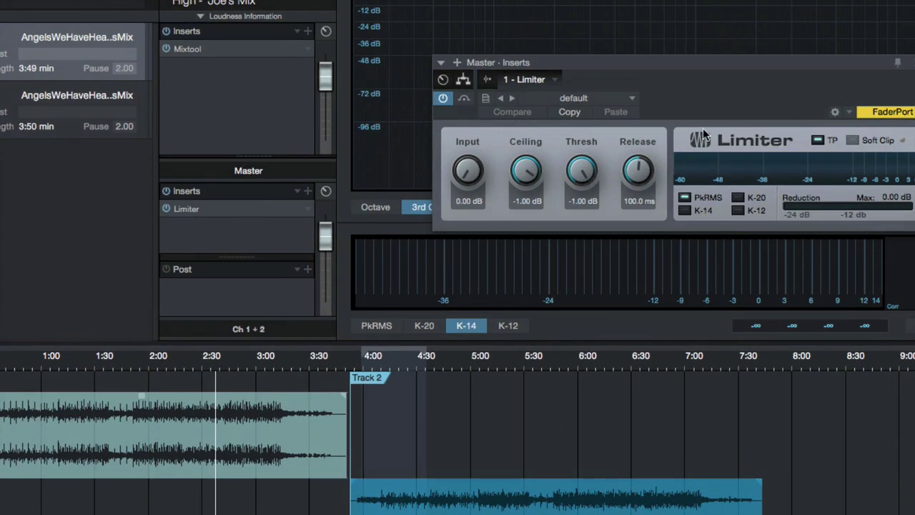
drag(680, 67, 495, 133)
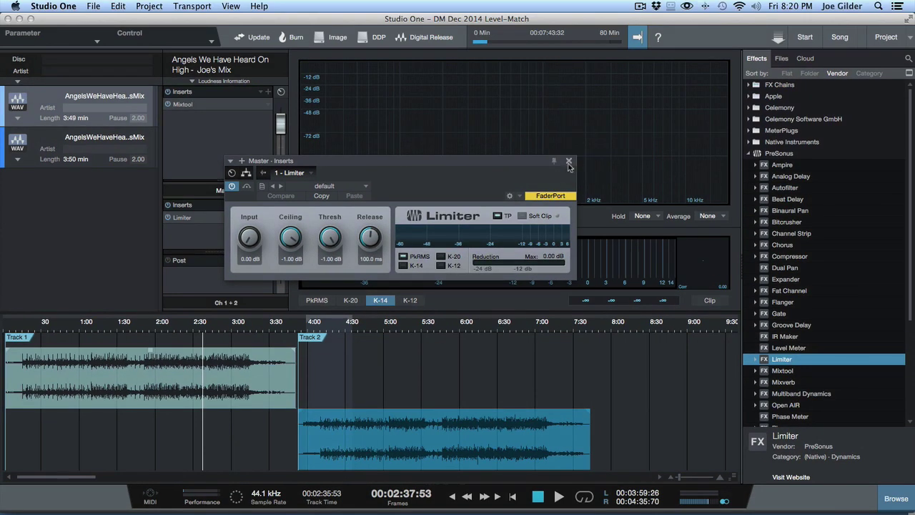
click(569, 162)
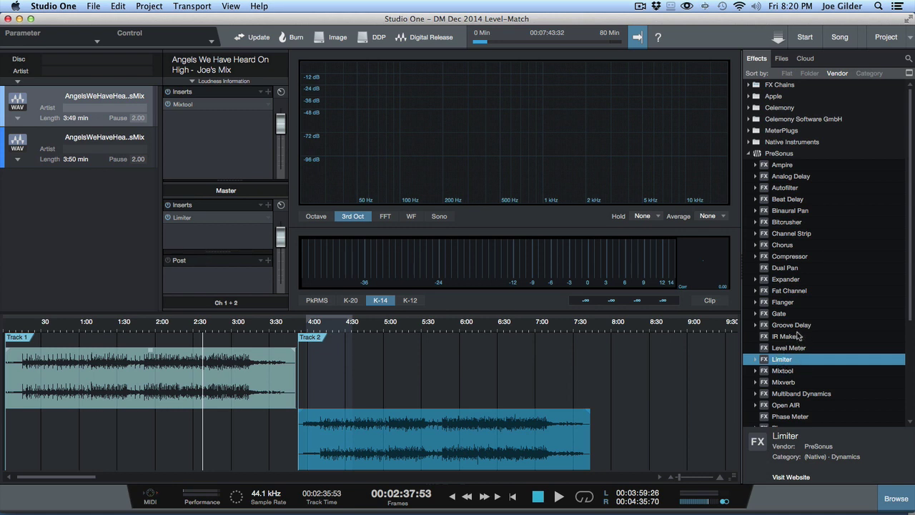
Add a Spectrum Meter to the Master's Post section and check its display during brief playback of the first track
scroll(798, 349, down, 4)
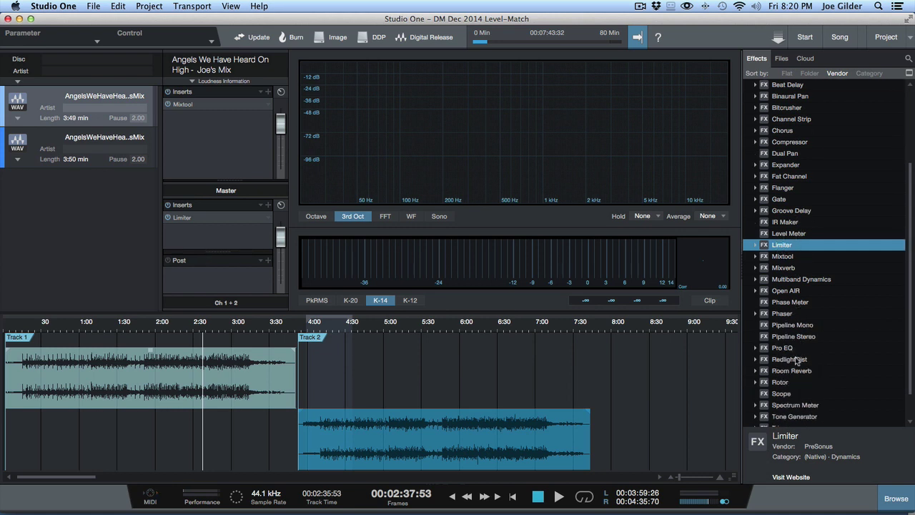
scroll(797, 357, down, 2)
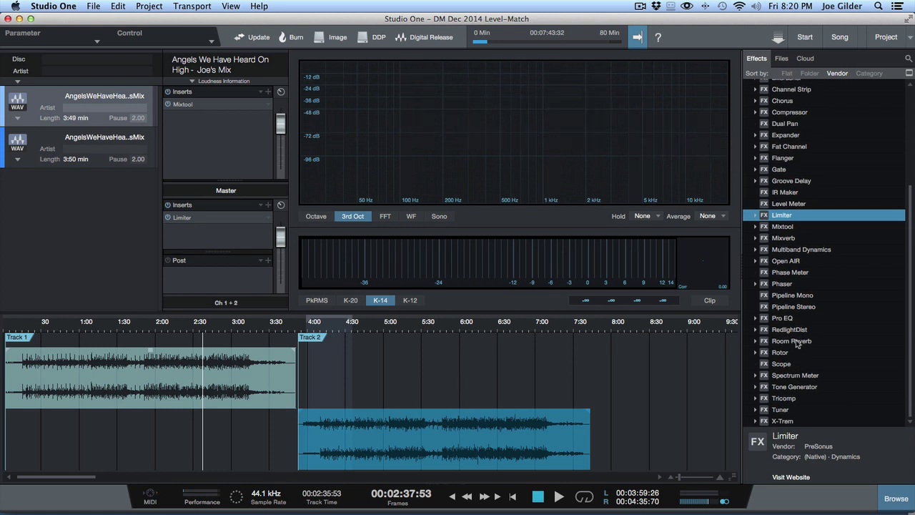
drag(779, 379, 180, 275)
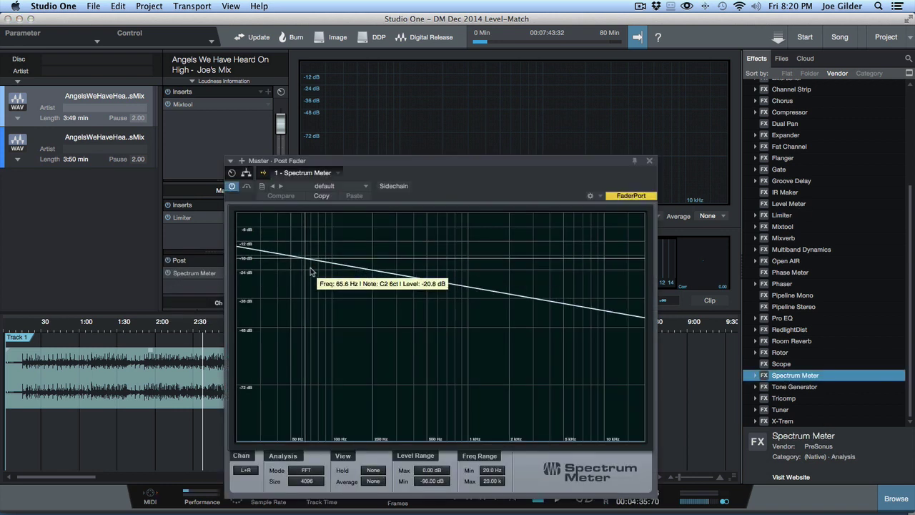
key(space)
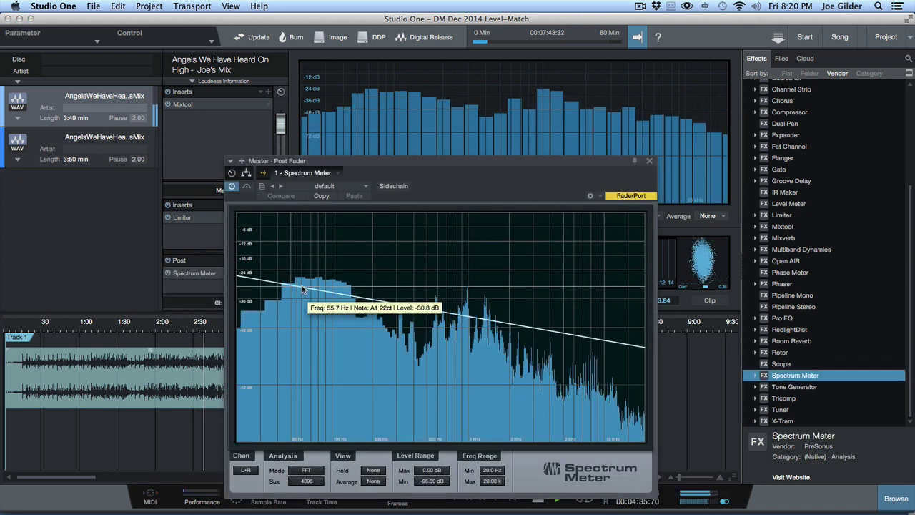
click(649, 160)
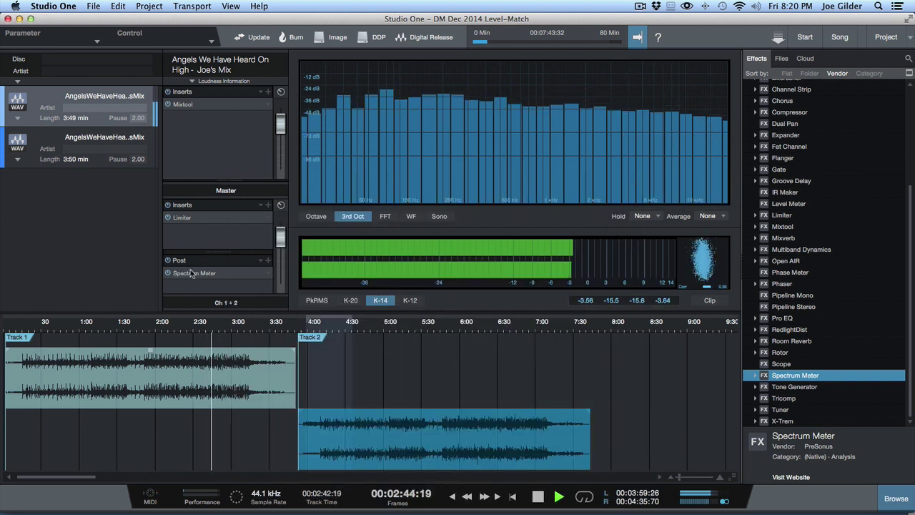
key(space)
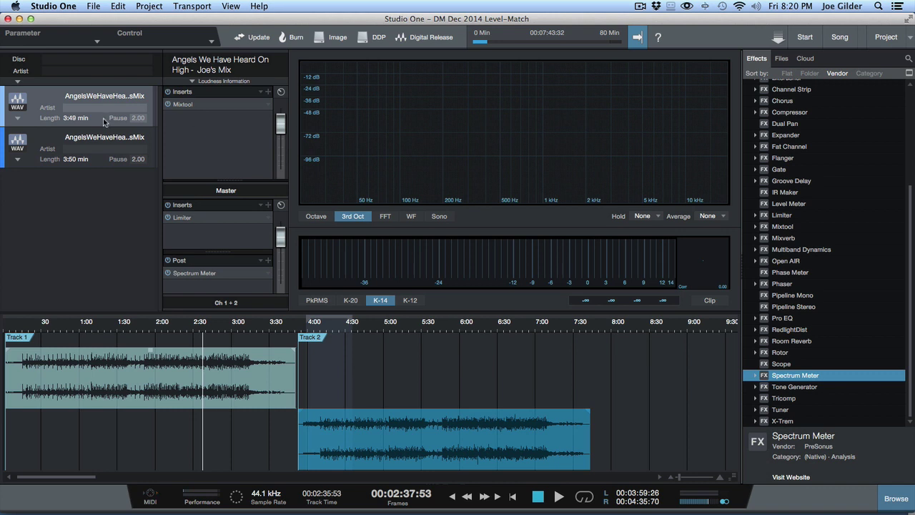
Open the Mixtool on the first track and set its Gain to 0 dB
double_click(190, 104)
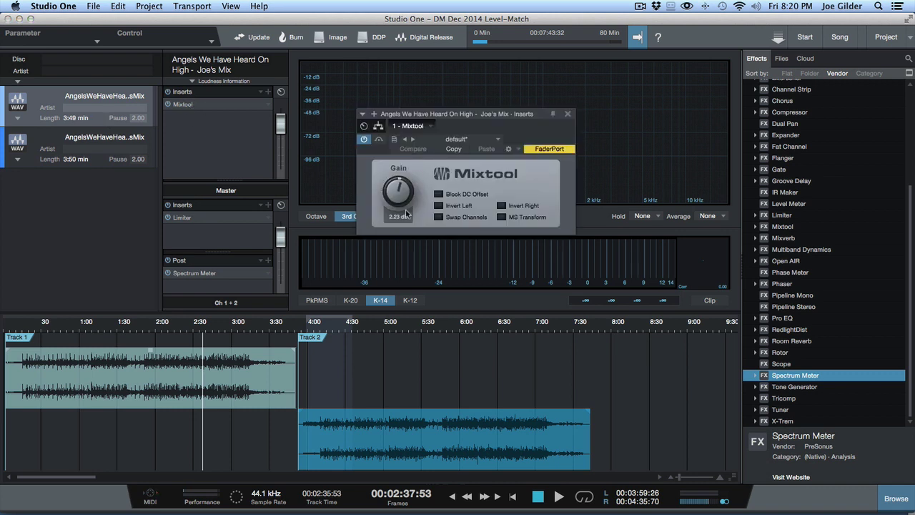
text(0)
key(Return)
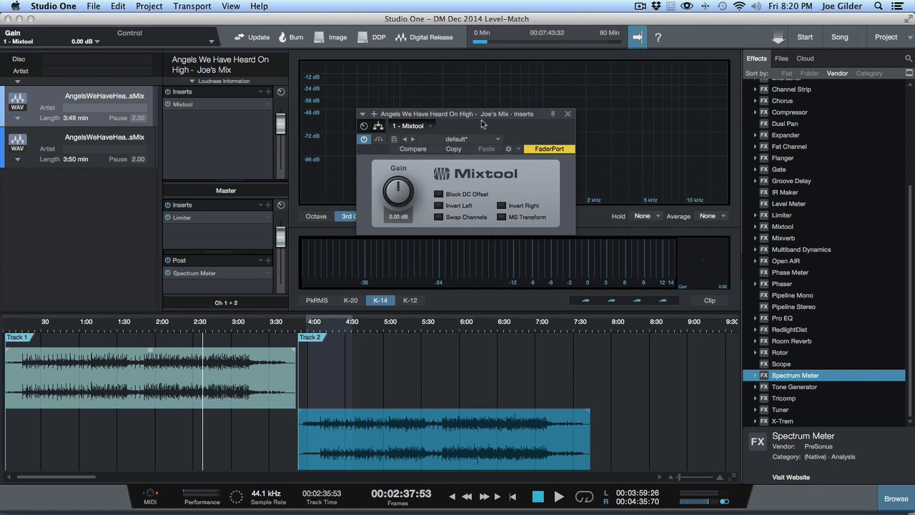
drag(479, 114, 426, 85)
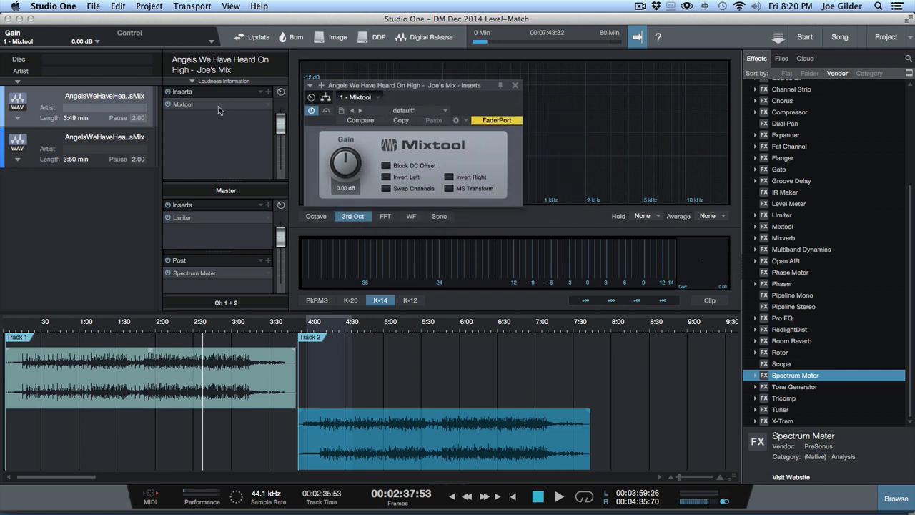
mouse_move(356, 171)
mouse_down()
mouse_move(349, 137)
mouse_move(348, 173)
mouse_up()
alt+click(348, 177)
During playback, try Mixtool gains of 8.16 and 17.76 dB on the first track, then settle on 9.36 dB and close the plug-in
key(space)
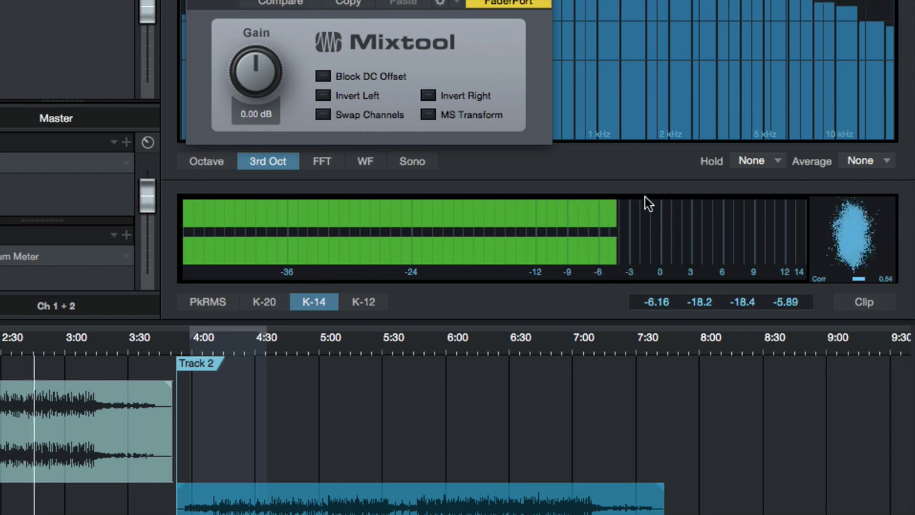
drag(254, 67, 257, 45)
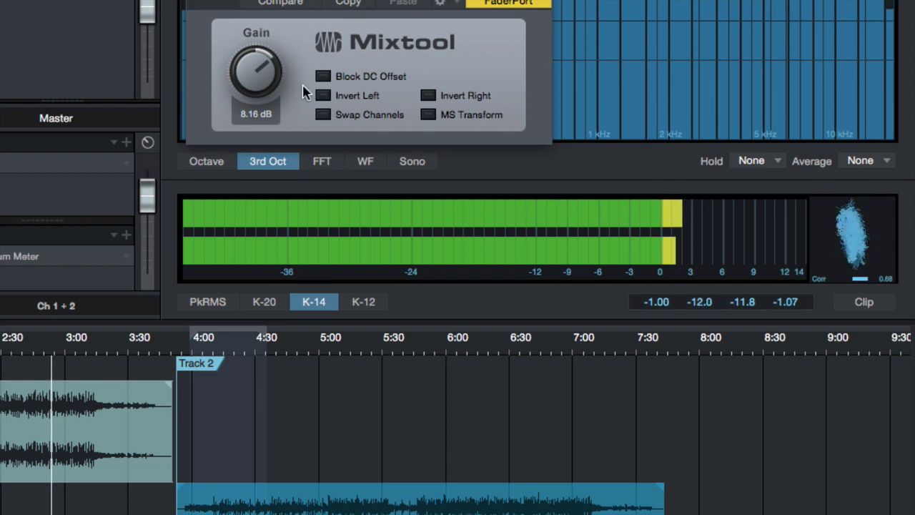
drag(265, 78, 255, 31)
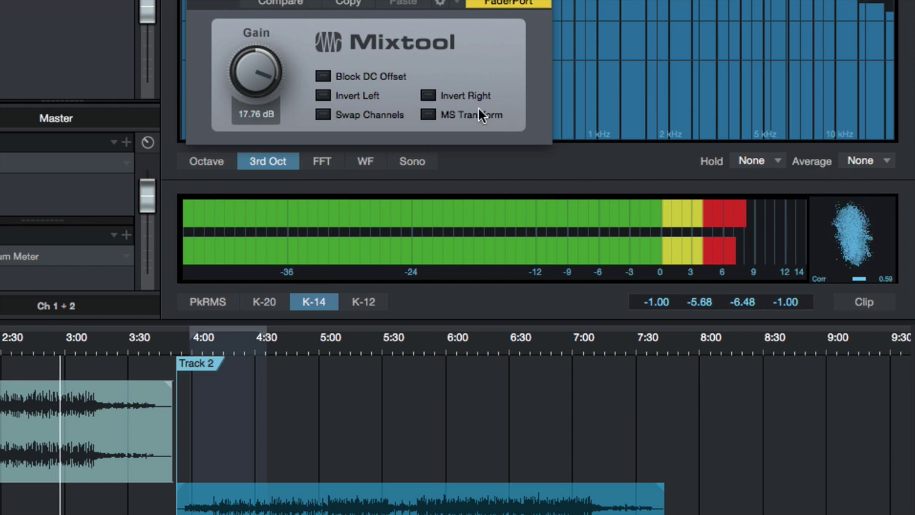
drag(251, 70, 265, 111)
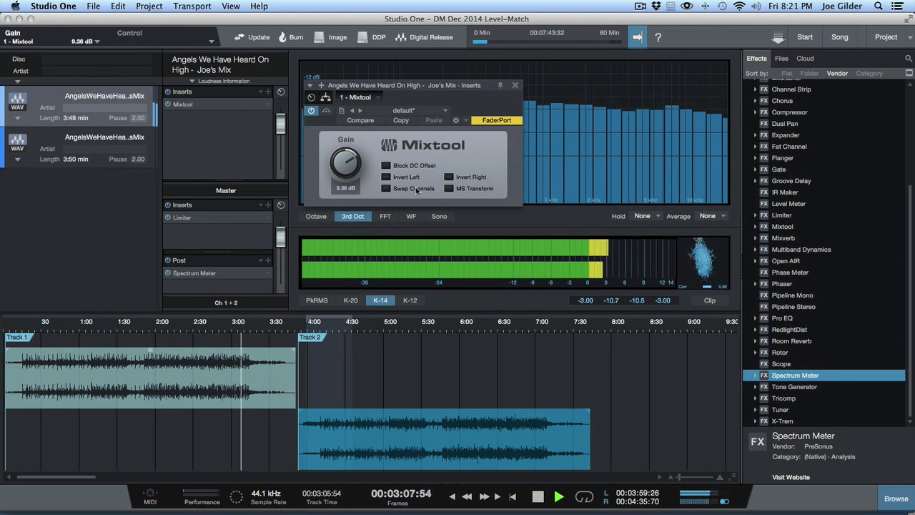
mouse_move(493, 74)
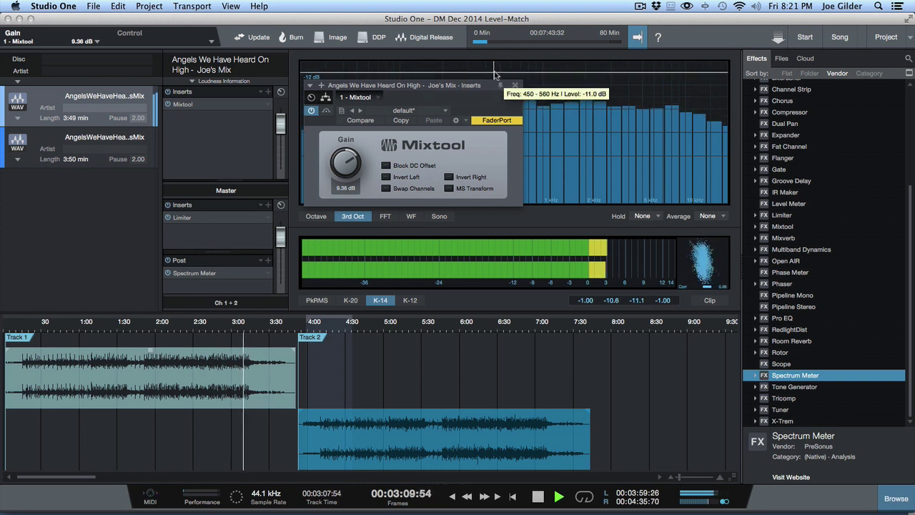
click(515, 85)
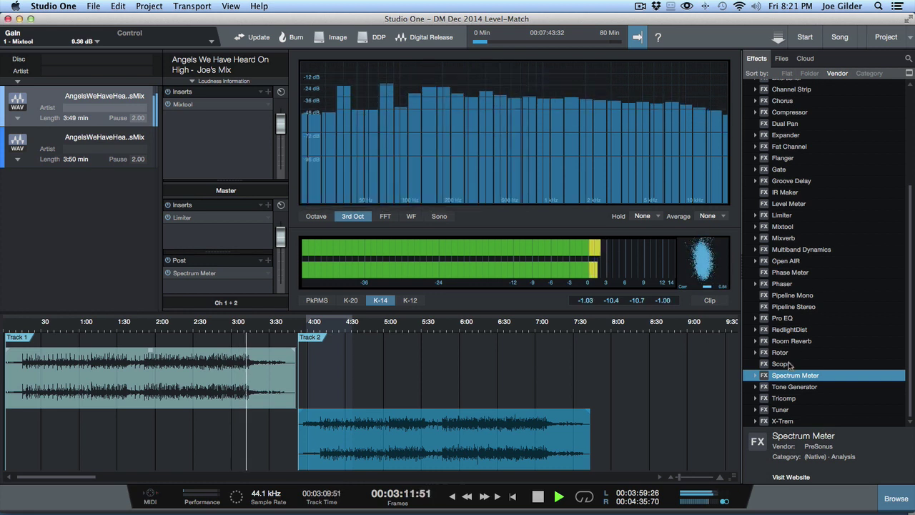
Add Pro EQ and Multiband Dynamics after the Mixtool in the first track's inserts, and close the plug-in window
click(782, 317)
drag(190, 139, 197, 141)
drag(792, 250, 193, 146)
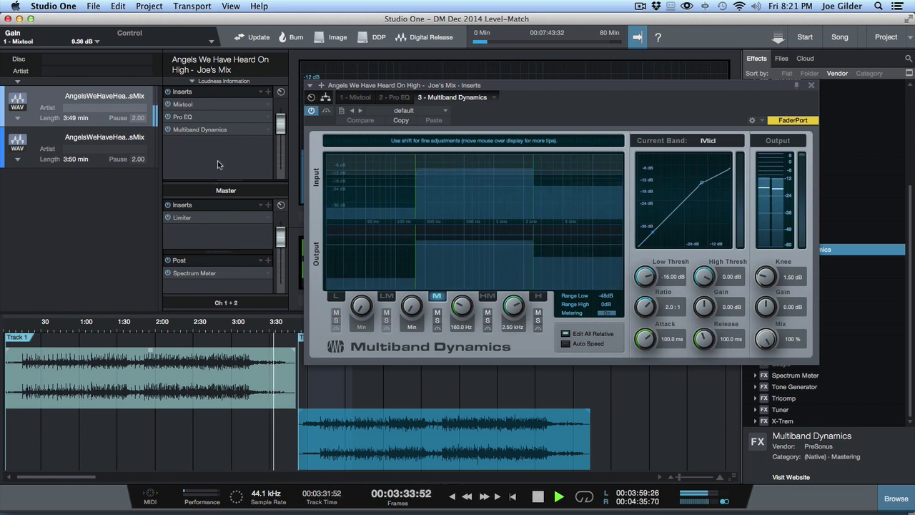
click(812, 86)
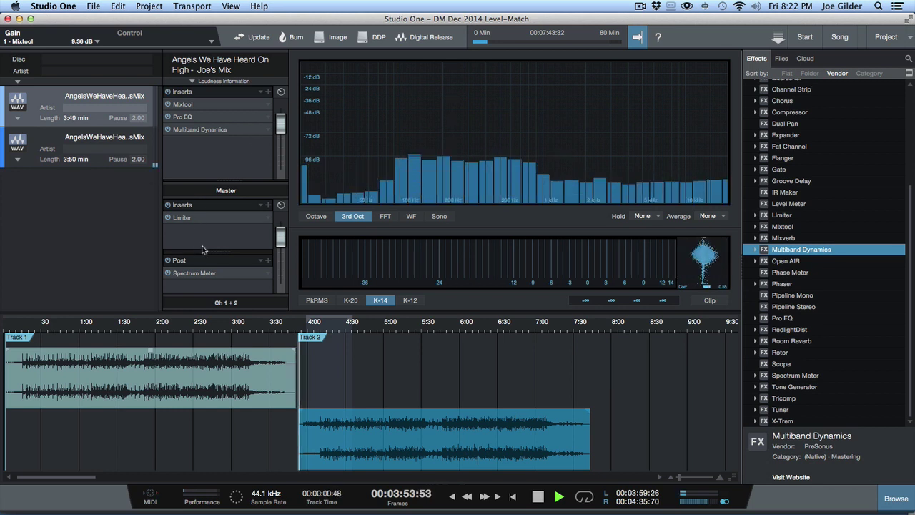
Select the second track to view its inserts and the spectrum while it plays
click(118, 157)
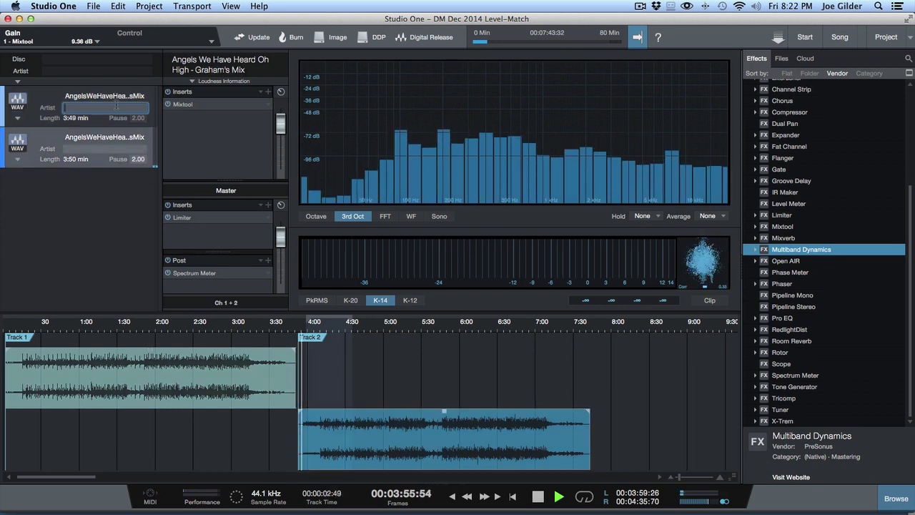
mouse_move(522, 93)
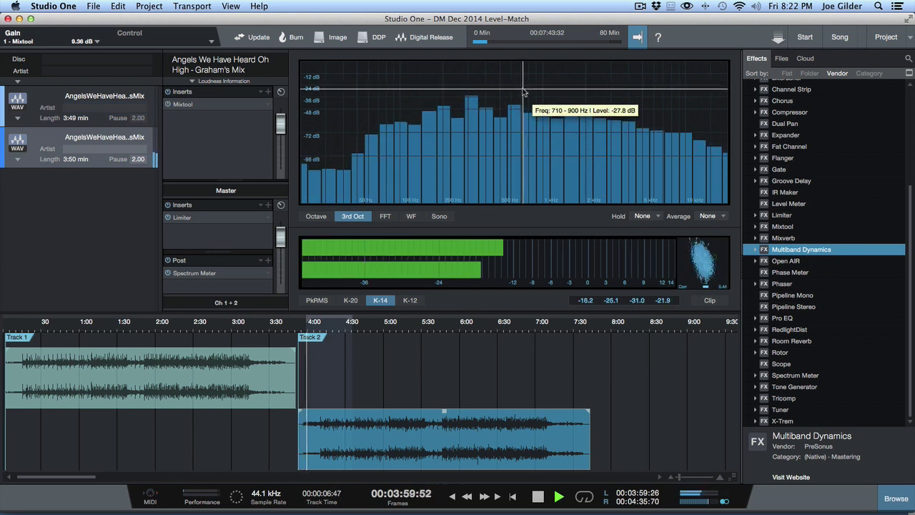